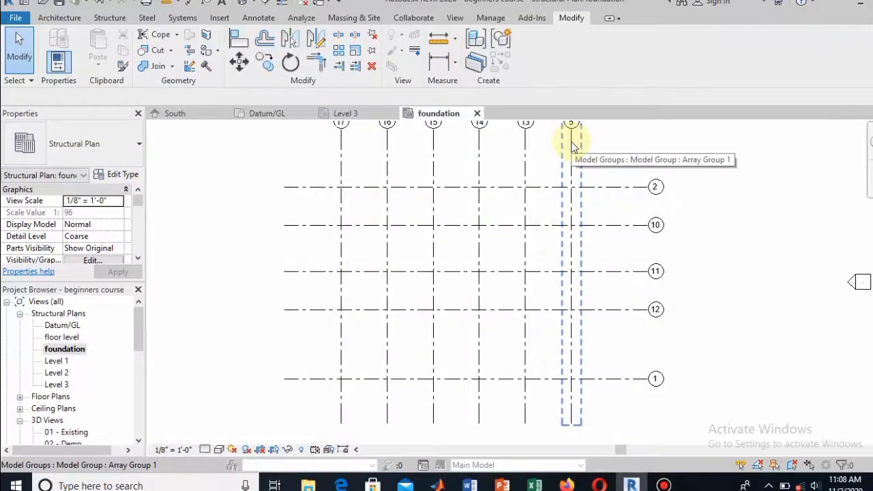
Start the Structural Column tool with the Concrete-Rectangular-Column 12 x 18 type selected
left_click(95, 20)
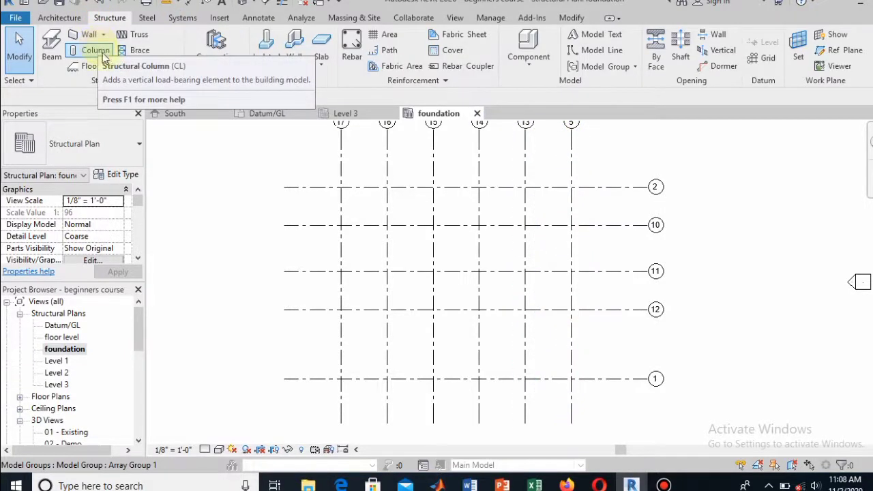
left_click(97, 52)
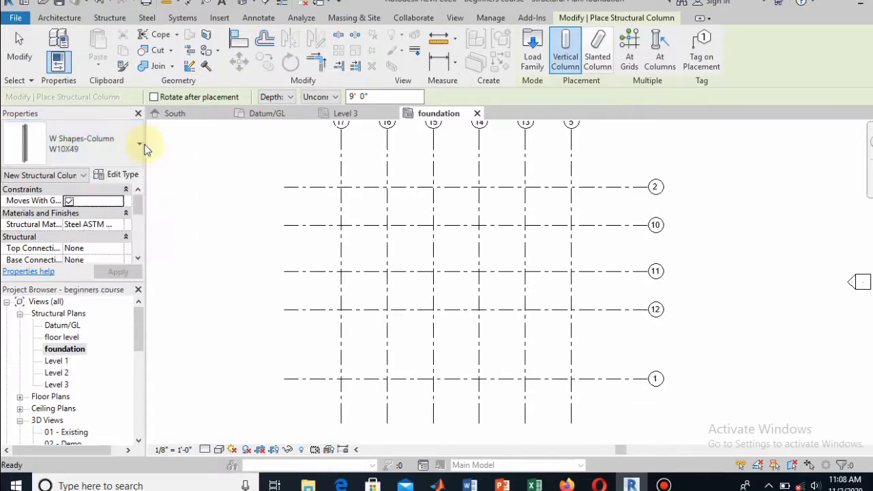
left_click(138, 145)
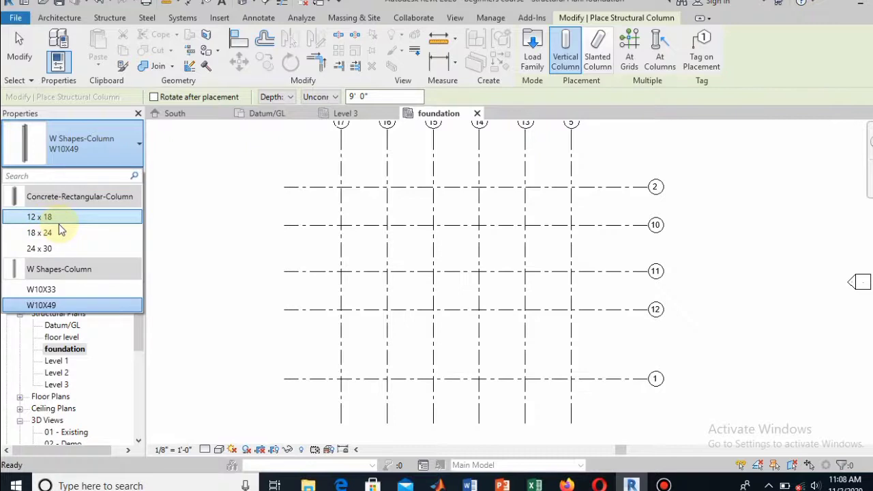
mouse_move(58, 222)
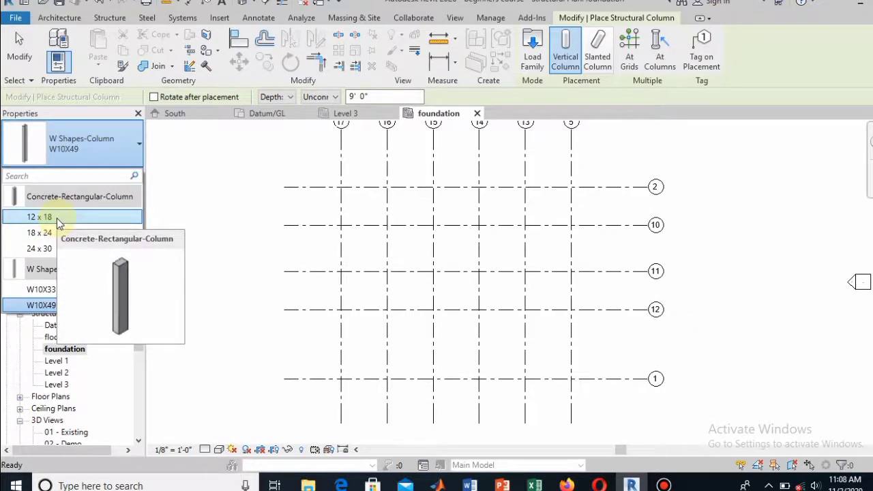
left_click(59, 219)
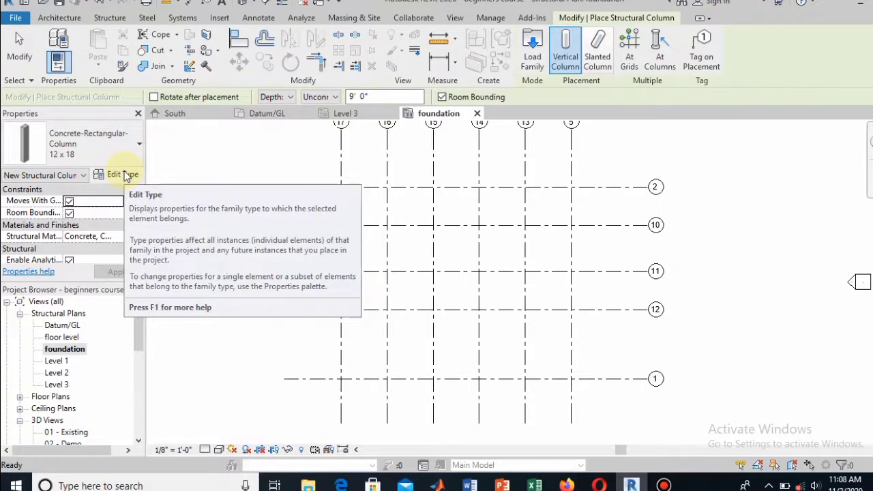
In the column's Type Properties, enter b as 9" and h as 1', dismissing the invalid-value warning
left_click(126, 175)
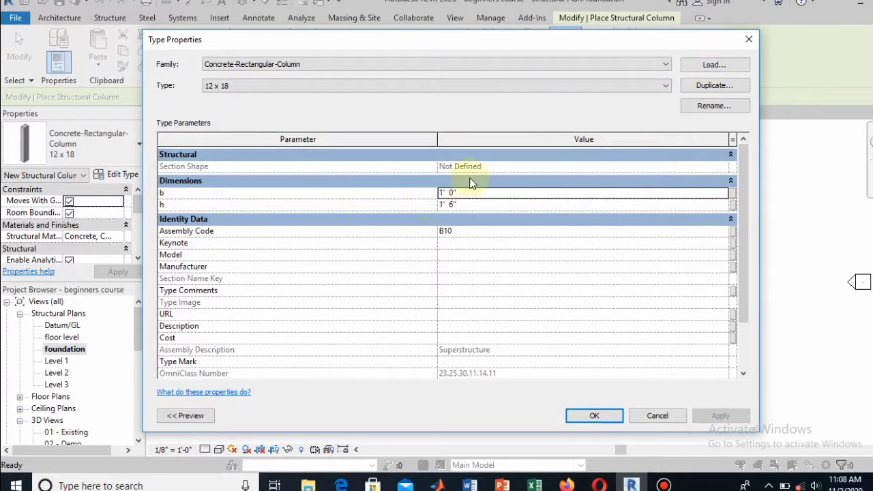
left_click(442, 193)
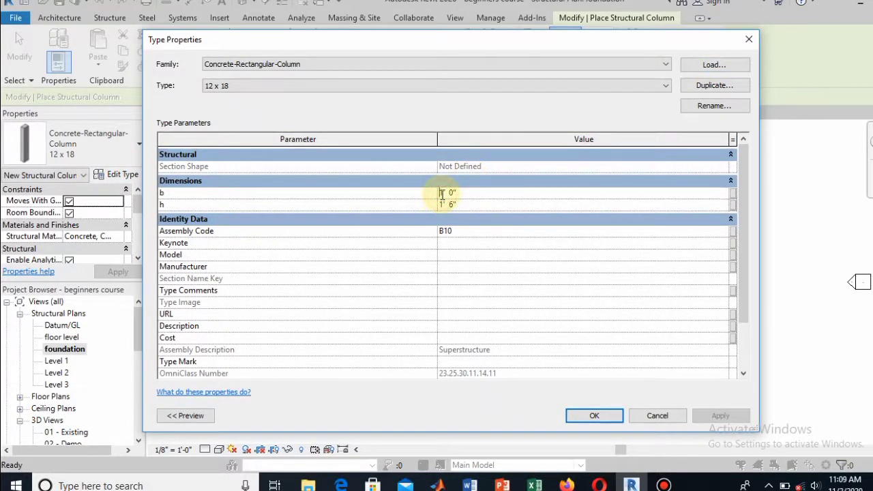
double_click(449, 193)
key("BackSpace")
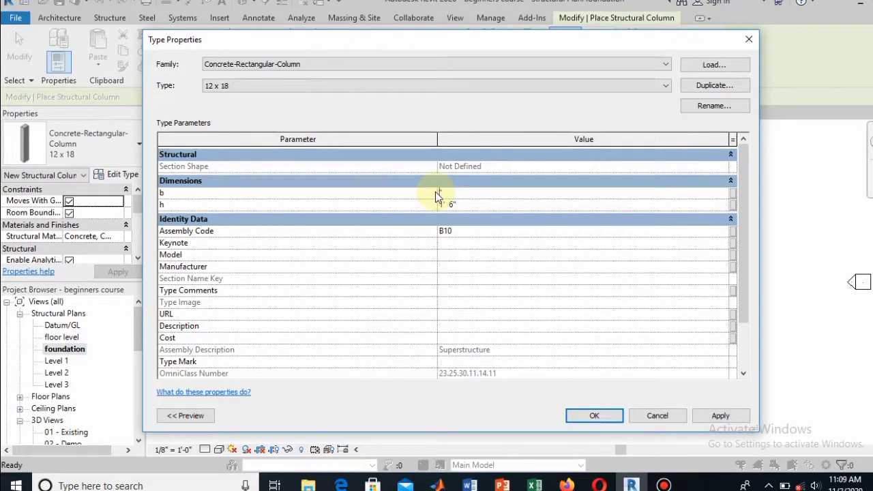
type("9\"")
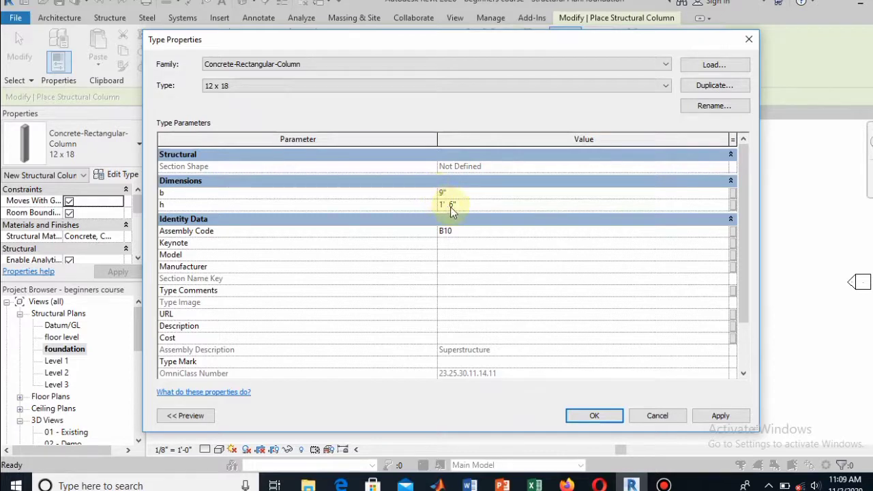
left_click(449, 204)
left_click_drag(451, 204, 433, 203)
type("1''")
key("Return")
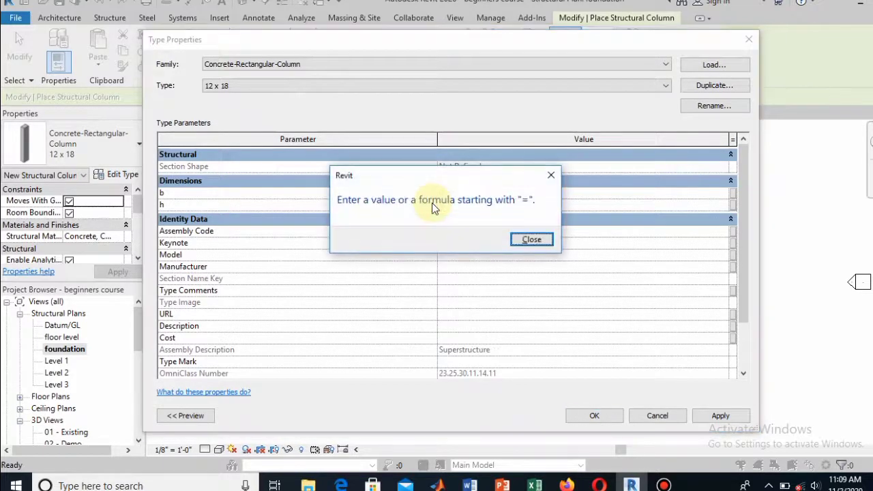
left_click(531, 240)
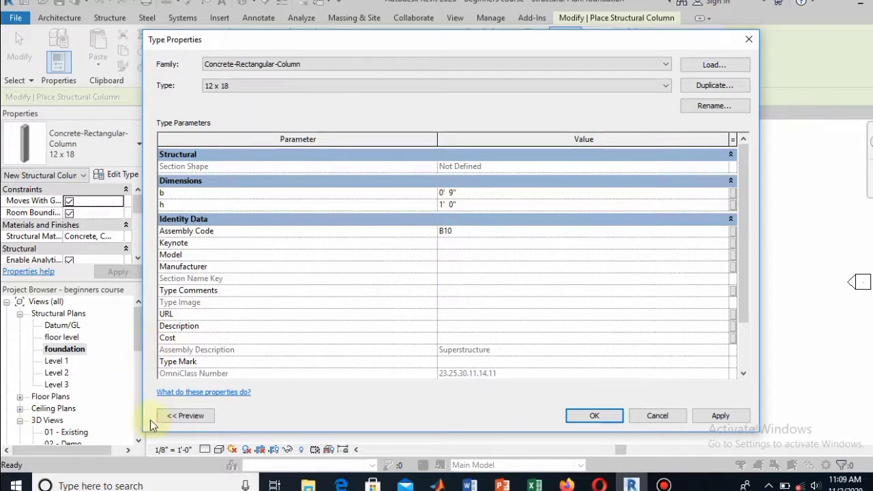
Preview the type in 3D, correct b to 1' 0", and confirm the 1' 0" × 1' 0" size
left_click(185, 416)
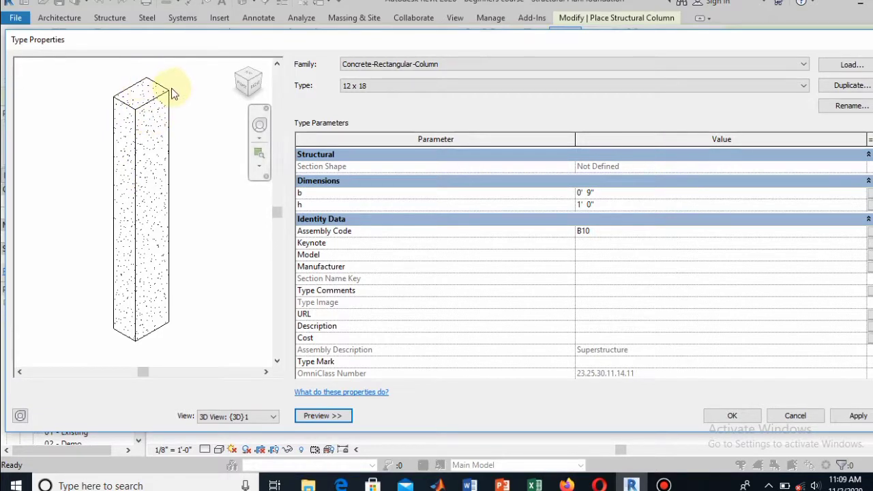
left_click(579, 194)
key("Delete")
key("Delete")
key("Delete")
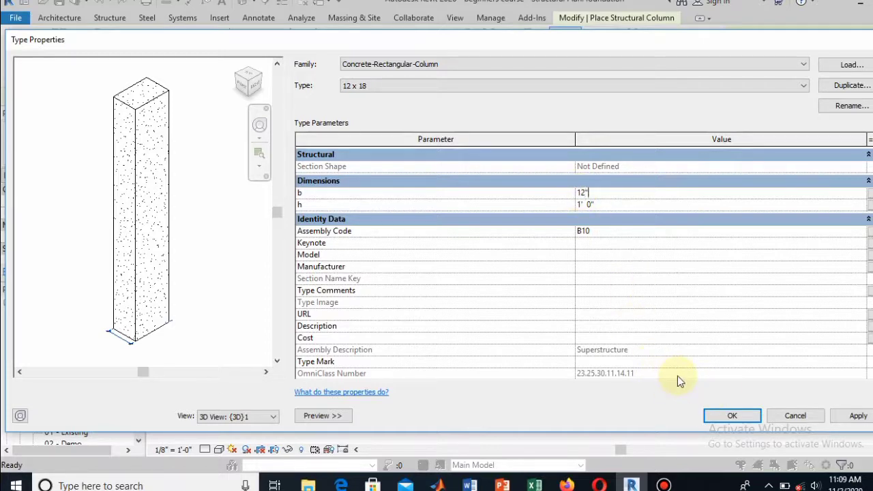
left_click(727, 316)
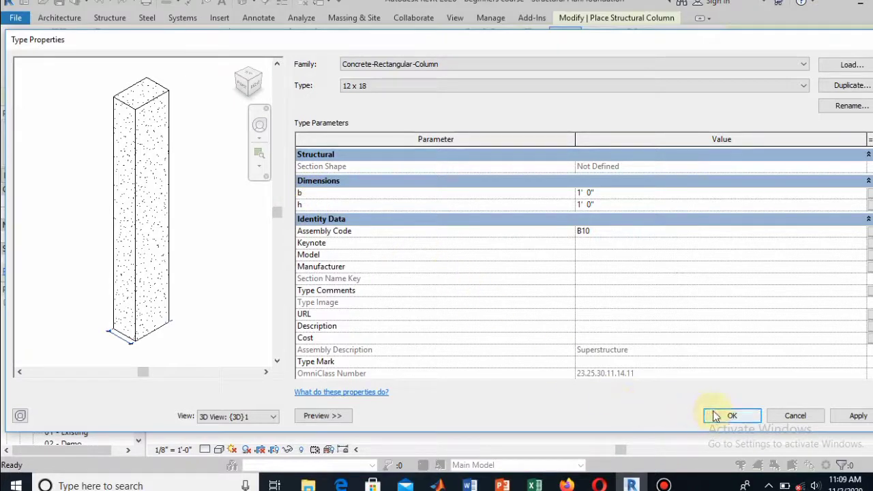
left_click(732, 417)
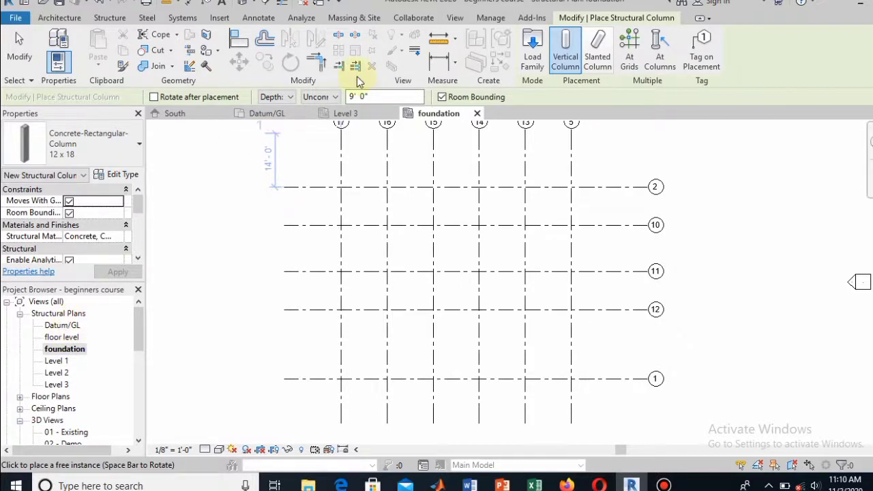
Switch the Options Bar from Depth to Height with the top level set to Datum/GL
left_click(288, 97)
left_click(285, 121)
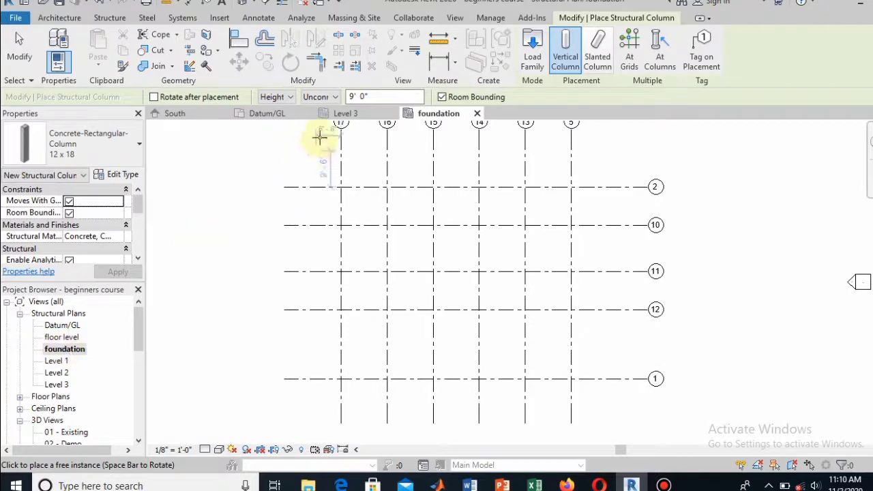
left_click(336, 97)
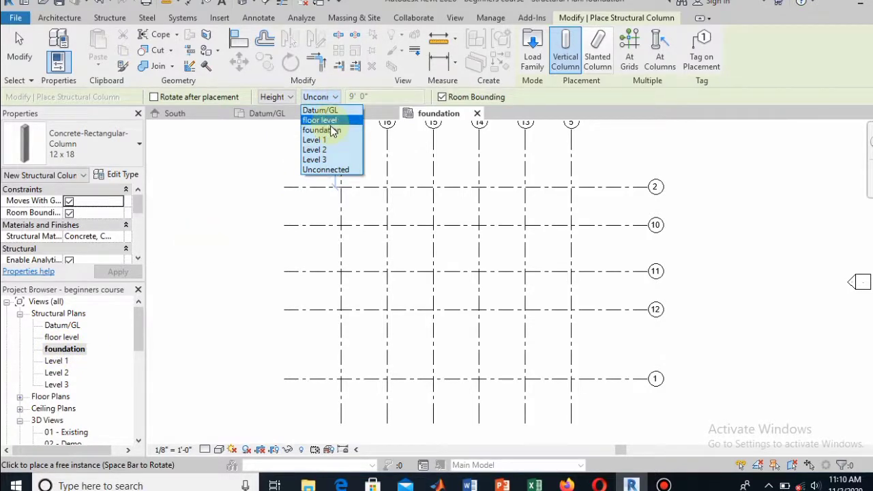
left_click(332, 111)
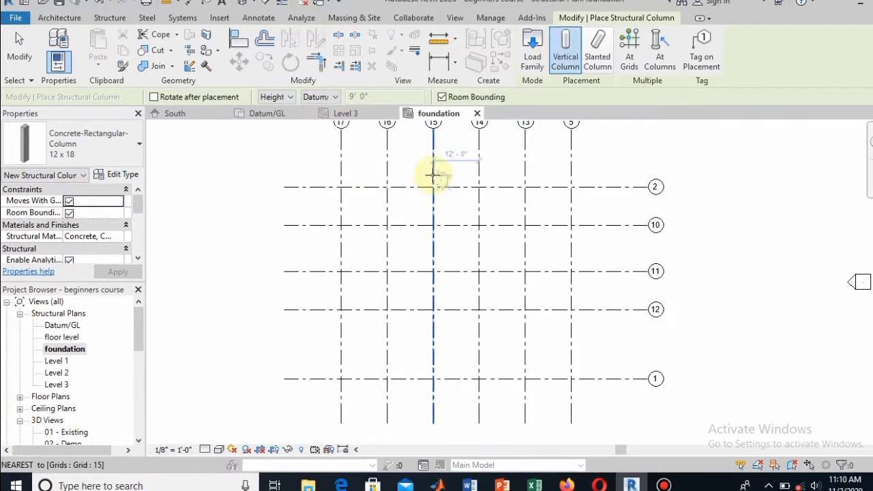
Place columns at the six Grid 2 intersections: Grids 13–17 and the rightmost grid
scroll(436, 191, "up", 2)
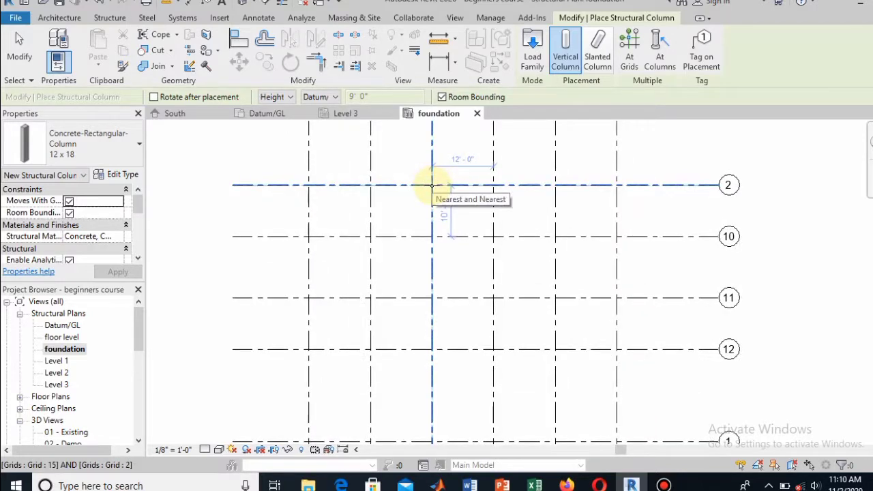
left_click(432, 185)
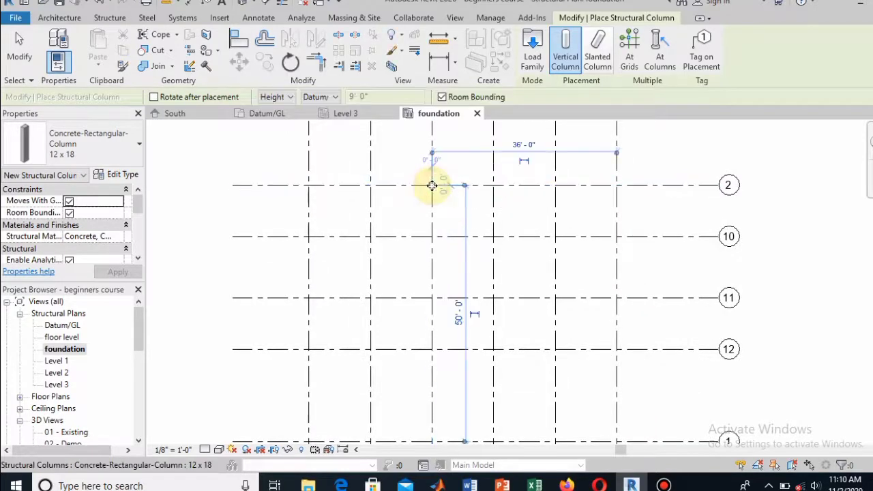
left_click(493, 185)
left_click(556, 185)
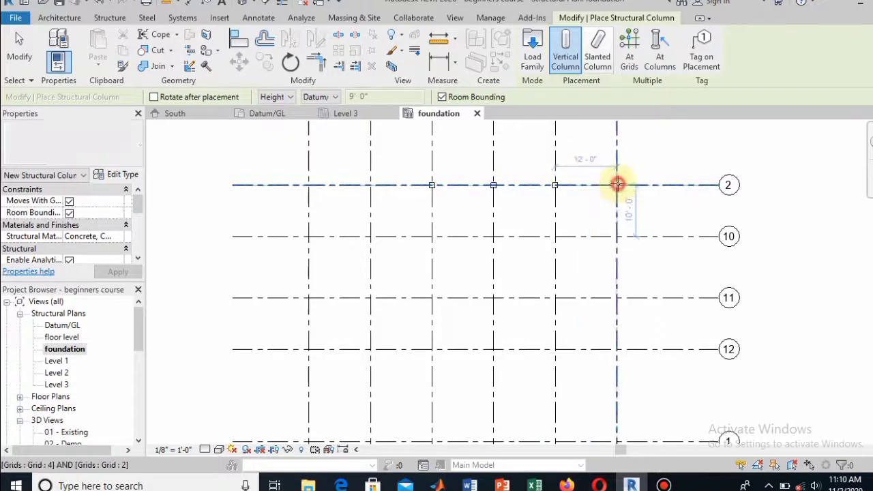
left_click(617, 185)
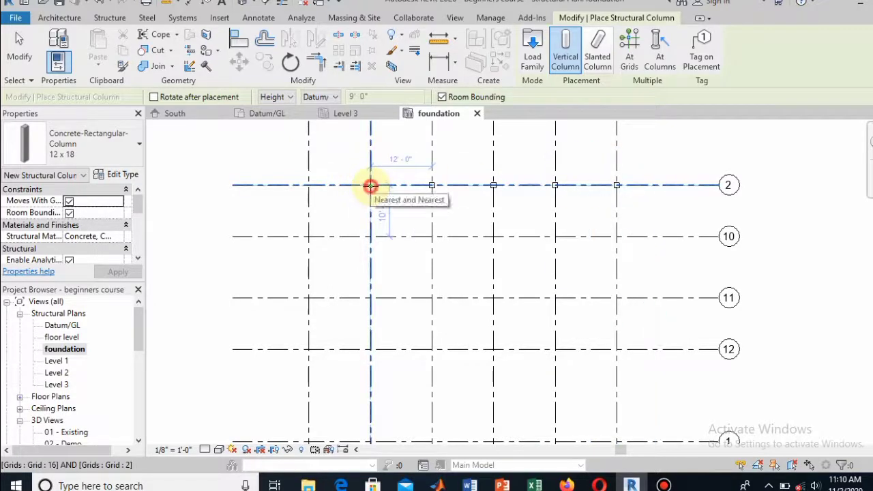
left_click(369, 185)
left_click(308, 185)
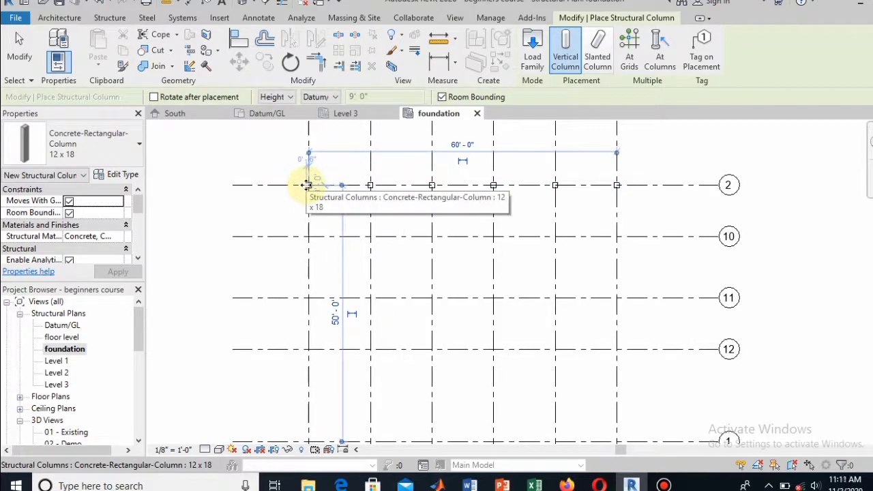
scroll(426, 197, "down", 2)
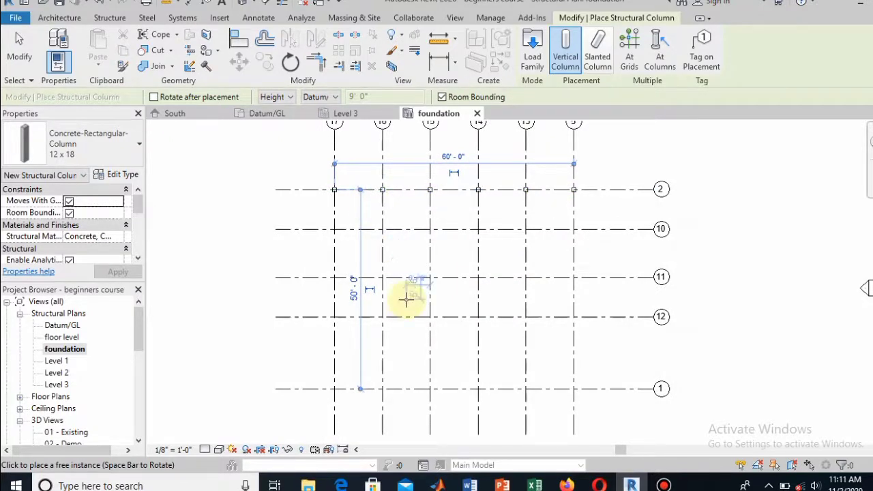
scroll(406, 301, "down", 1)
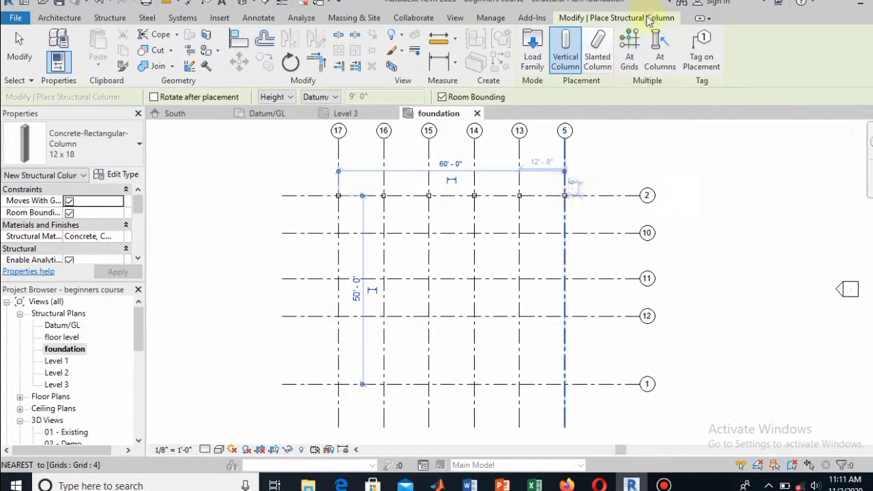
Use At Grids with a crossing window over the remaining grids to place all their columns
left_click(629, 55)
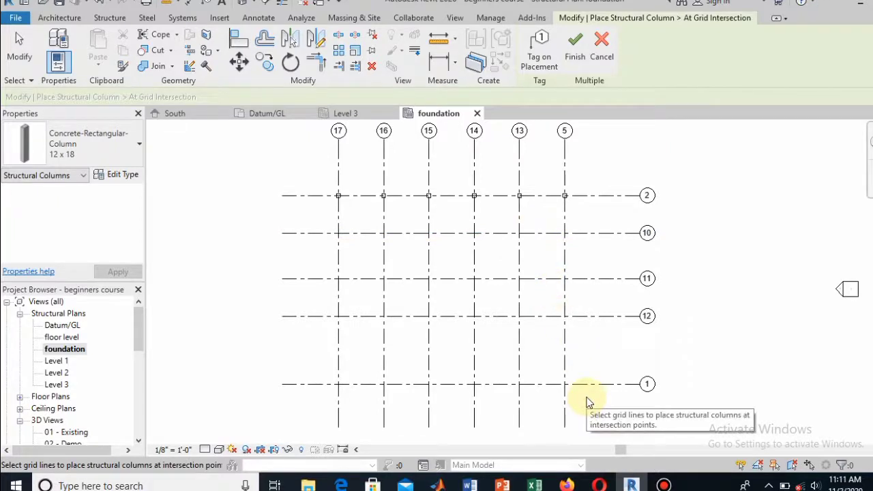
left_click_drag(587, 398, 314, 224)
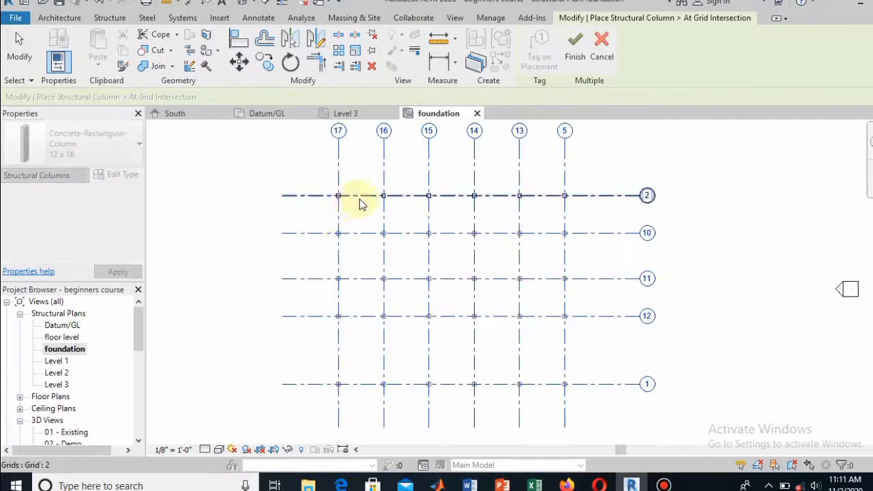
left_click(575, 47)
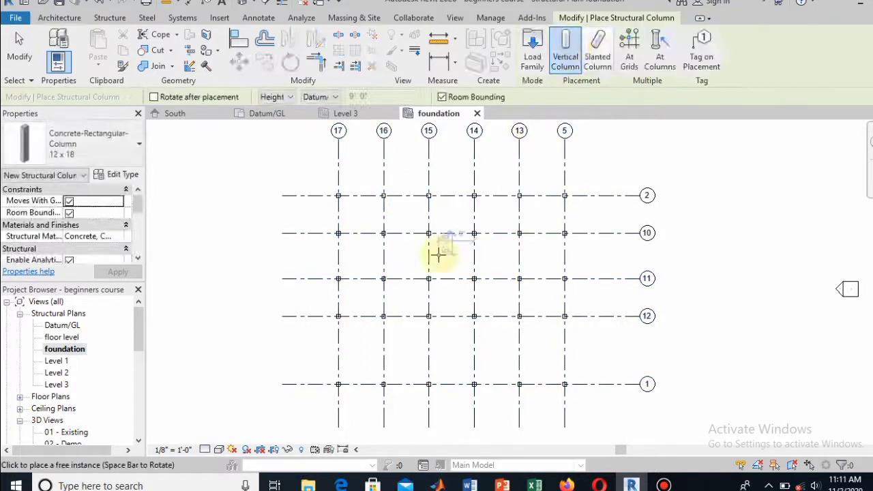
Exit the column tool, open the default 3D view, and delete the stray wall
key("Escape")
key("Escape")
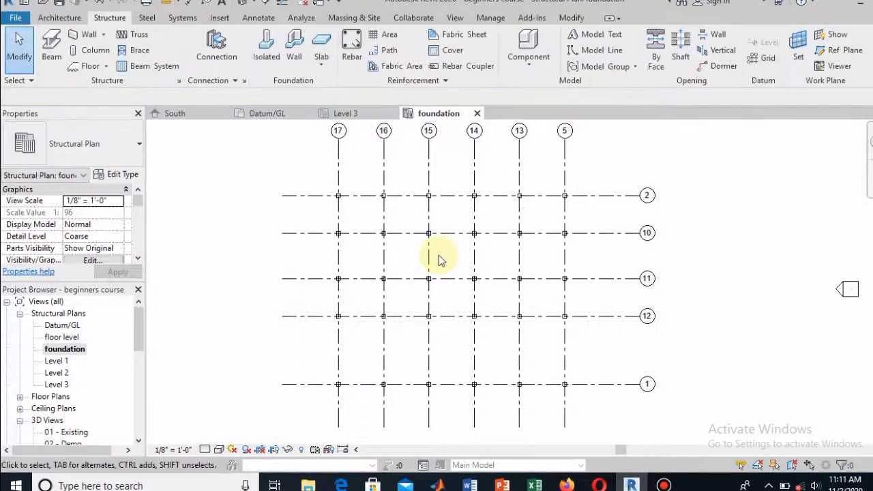
left_click(245, 3)
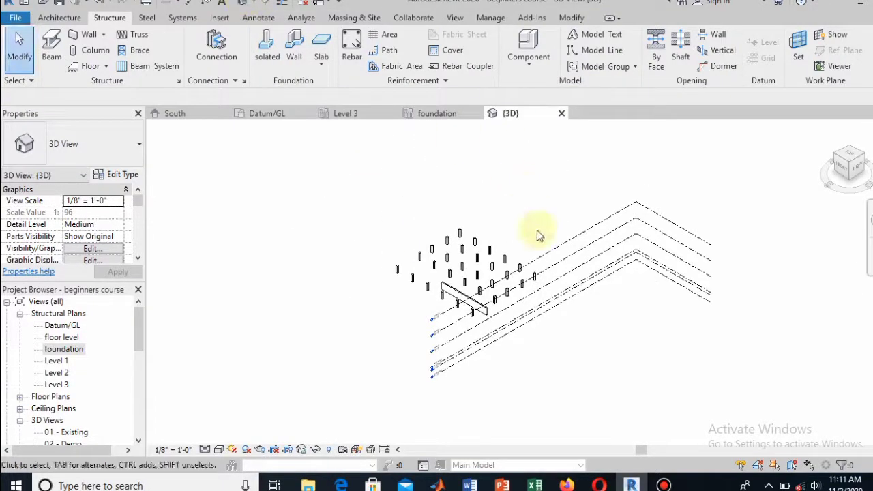
scroll(482, 276, "up", 5)
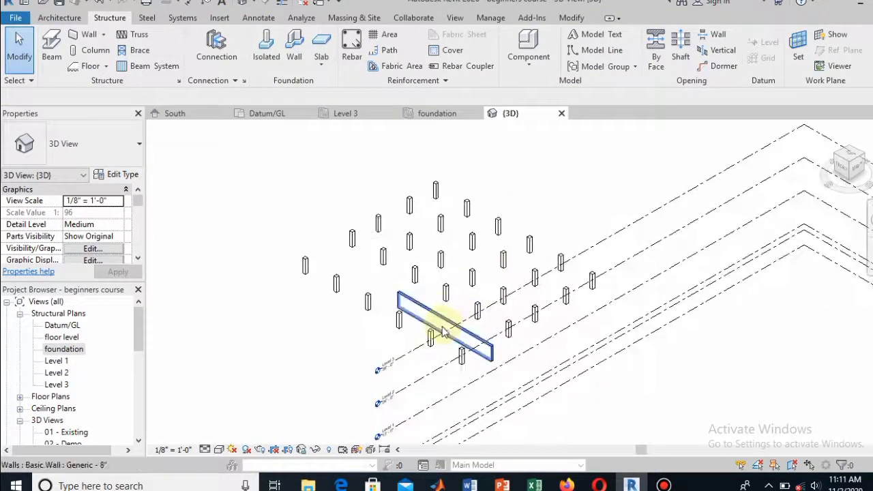
left_click(450, 330)
key("Delete")
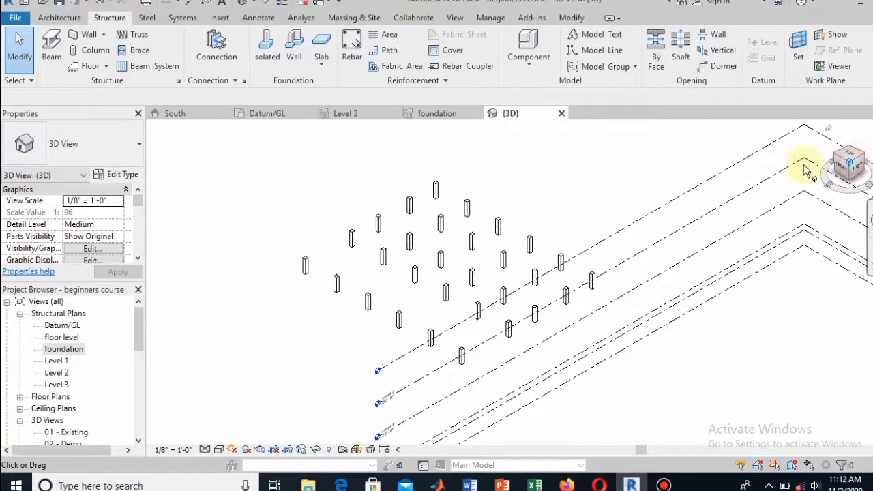
Orbit the model to a side view, then return it to the ViewCube Home orientation
mouse_move(849, 162)
left_mouse_down()
mouse_move(825, 171)
mouse_move(849, 164)
mouse_move(811, 149)
left_mouse_up()
left_click(828, 130)
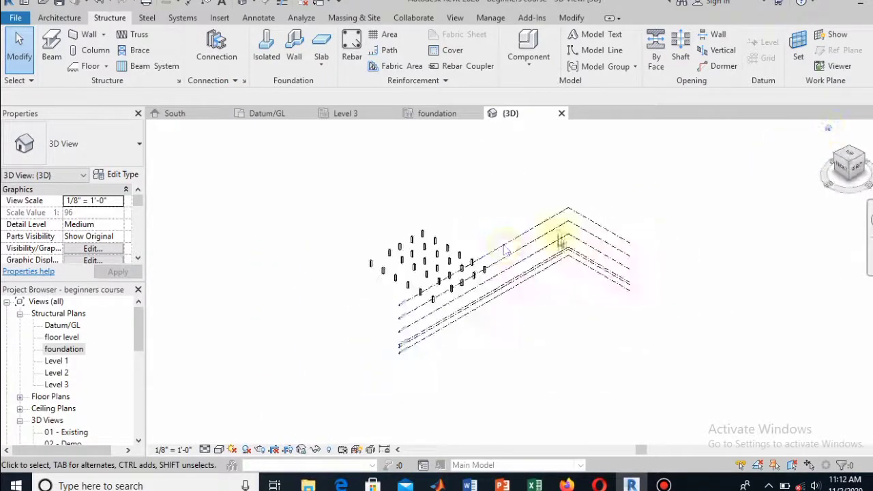
scroll(412, 266, "up", 2)
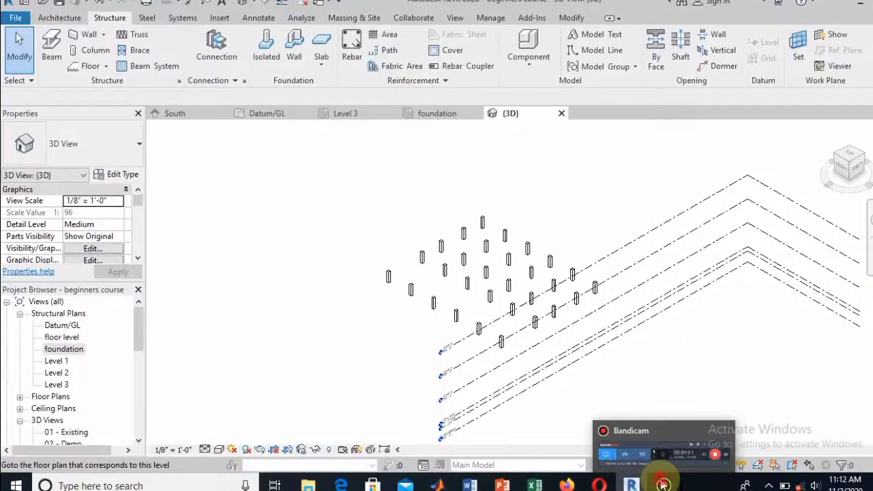
left_click(664, 484)
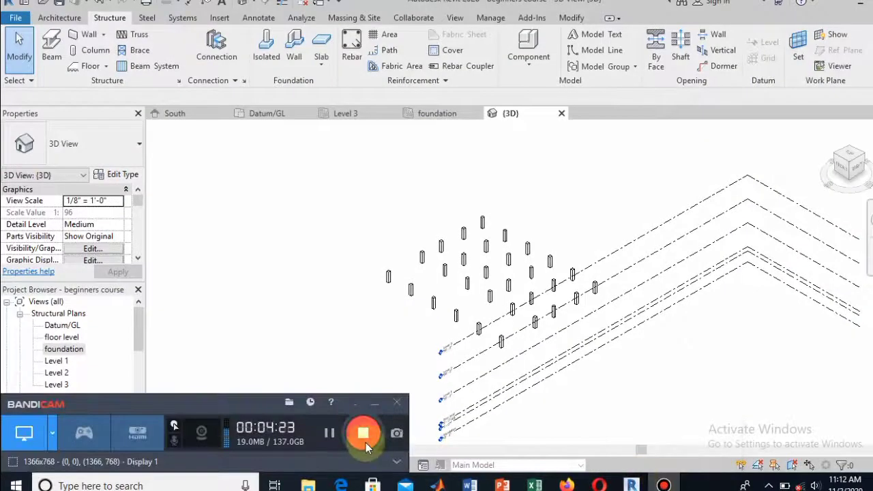